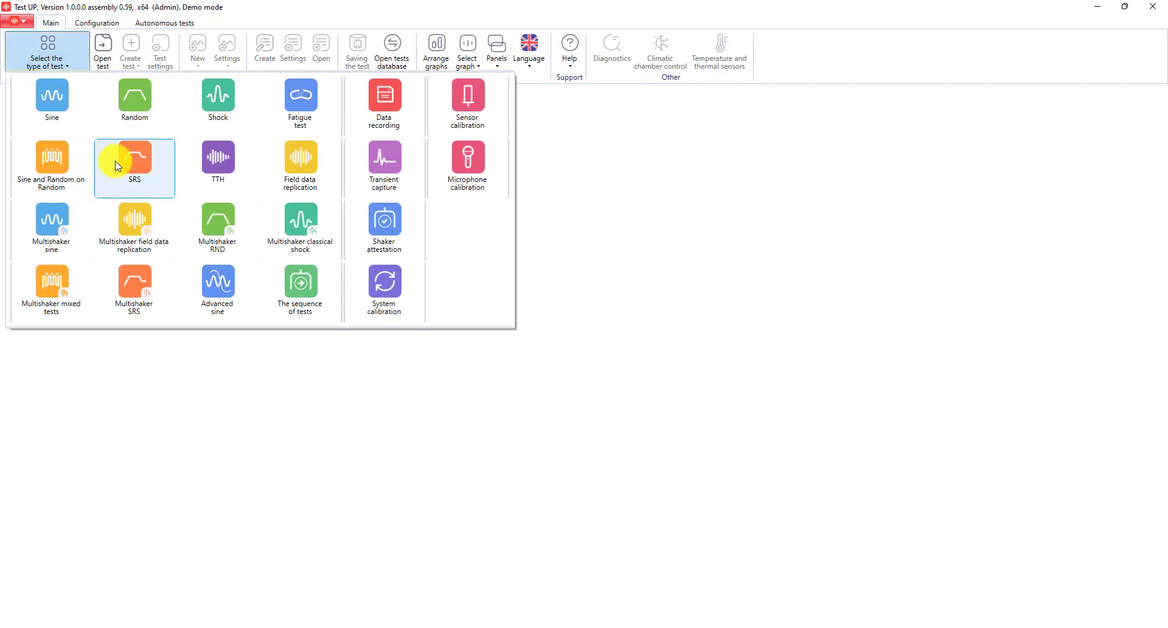
- Create an SRS test and set the first spectrum row's start point to 100 Hz and 2 m/s²
click(128, 160)
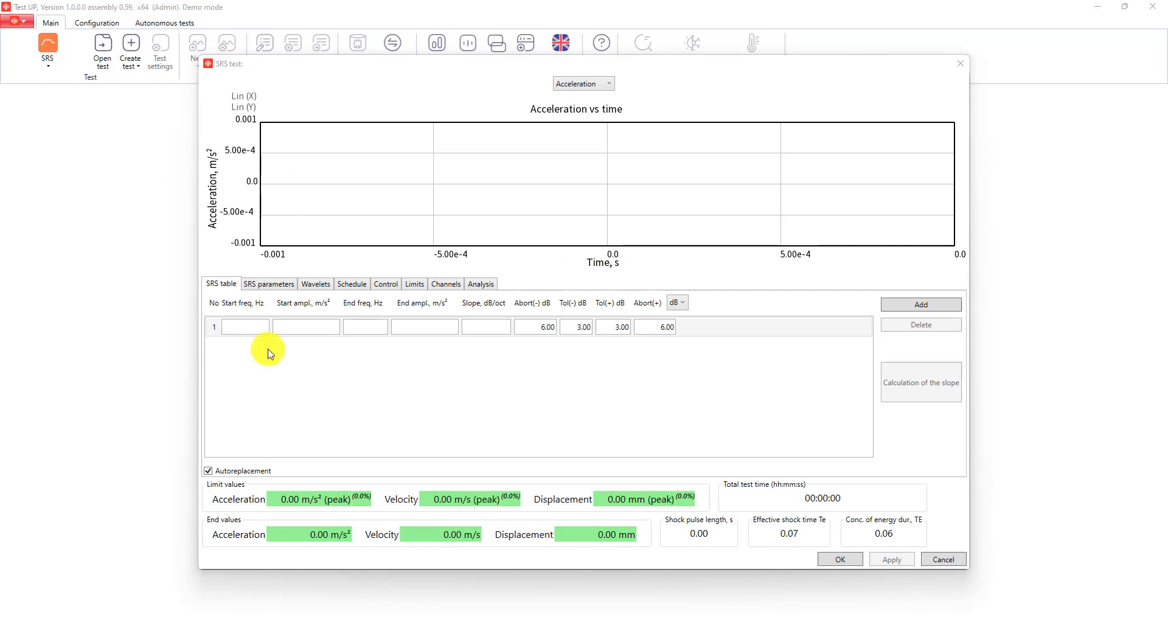
click(261, 326)
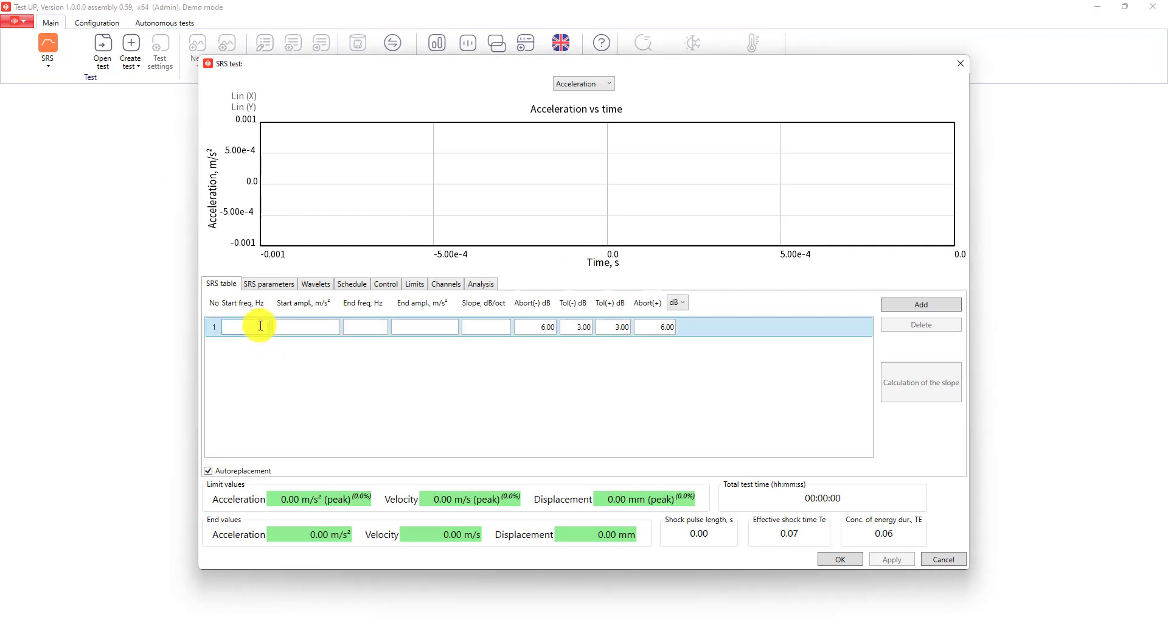
text(100)
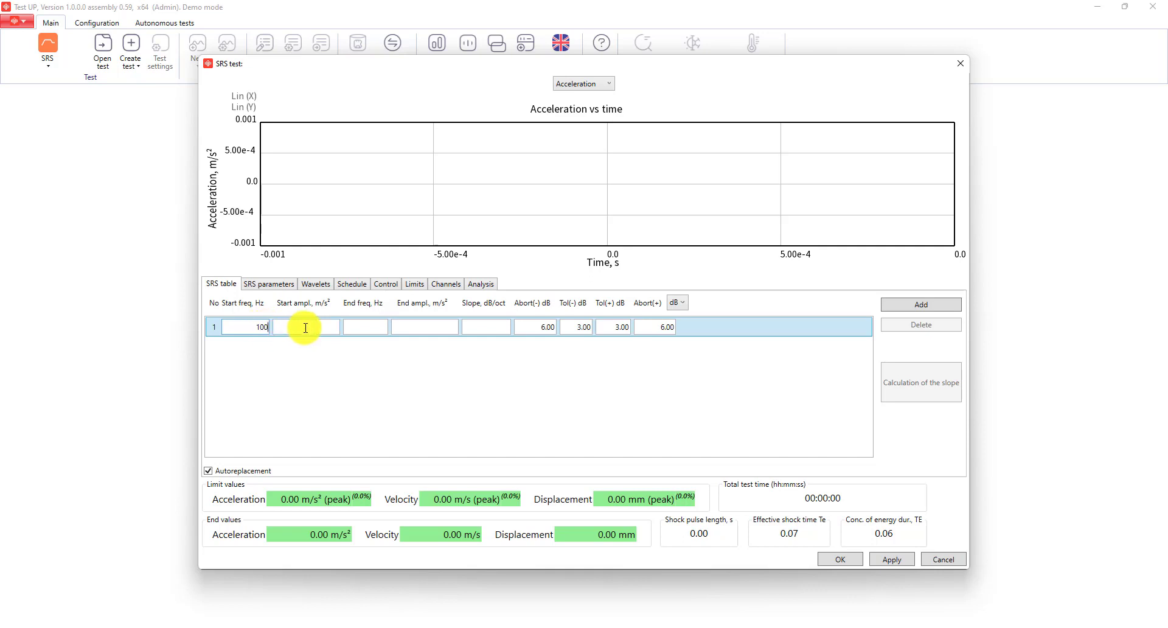
click(306, 328)
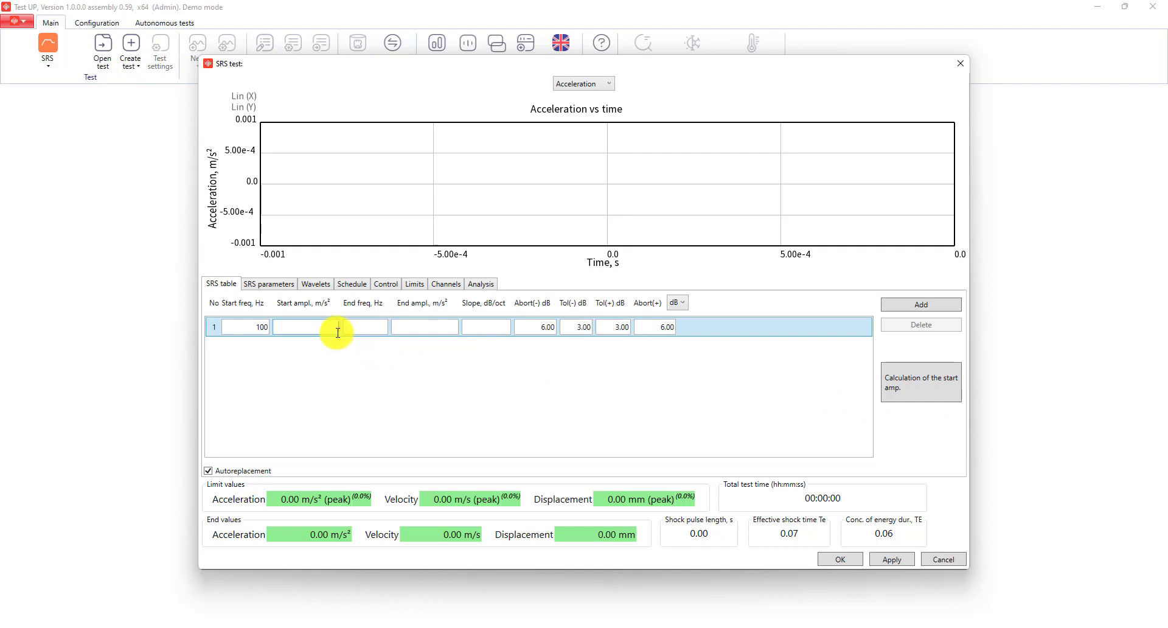
text(2)
- Set the first spectrum row's end point to 2000 Hz with an amplitude of 2 m/s²
click(365, 327)
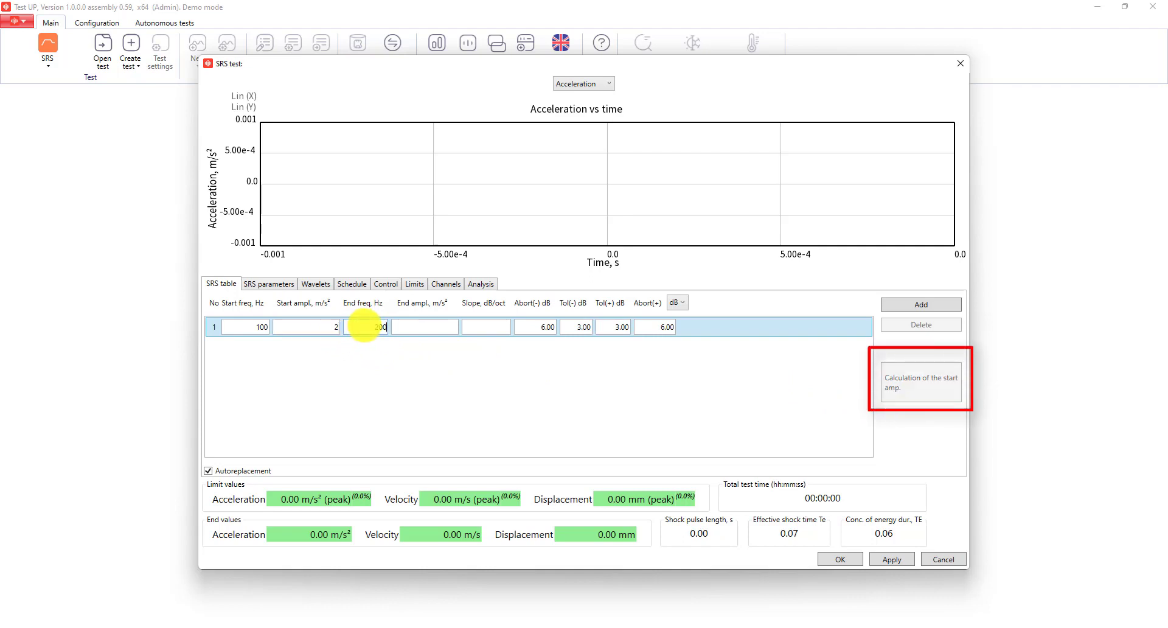
text(2000)
click(425, 331)
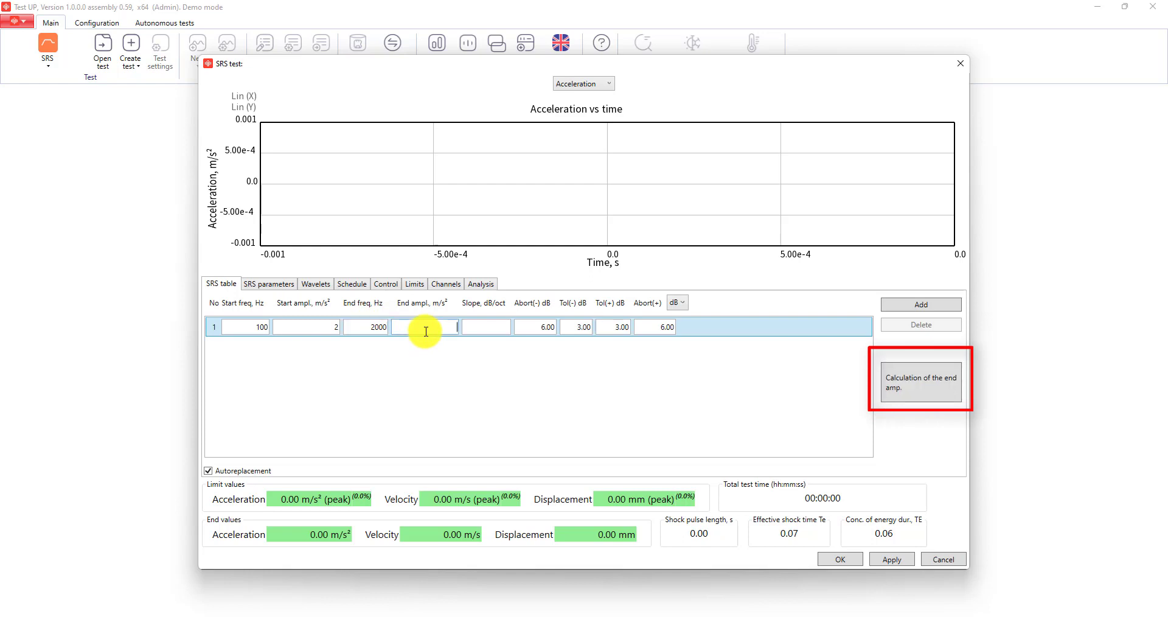
text(2)
click(477, 332)
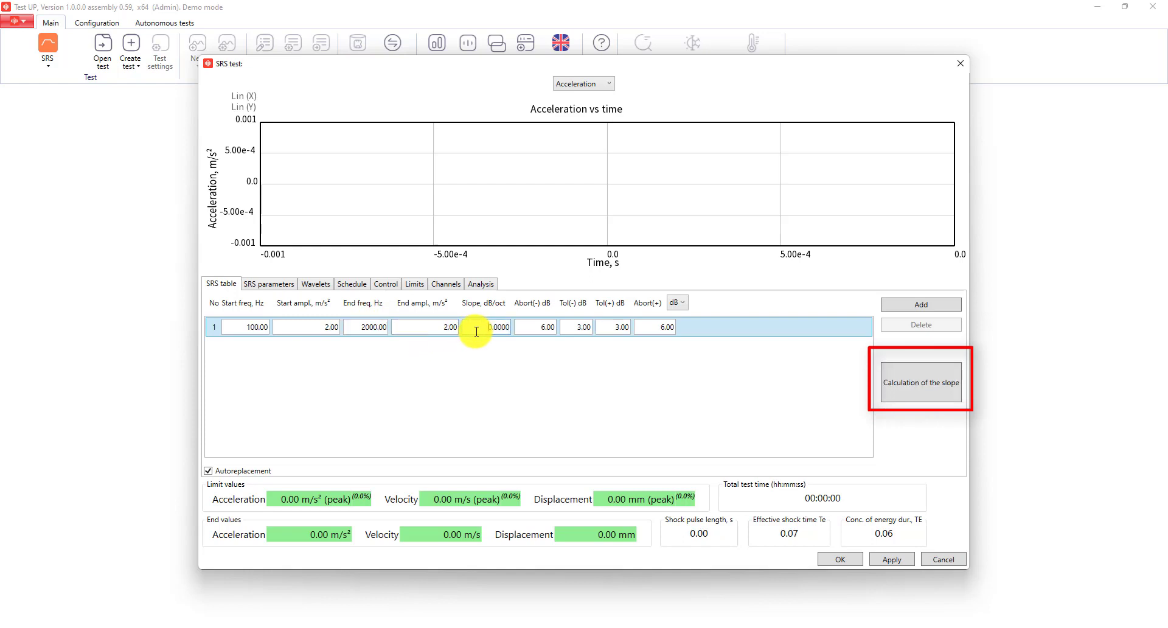
click(723, 410)
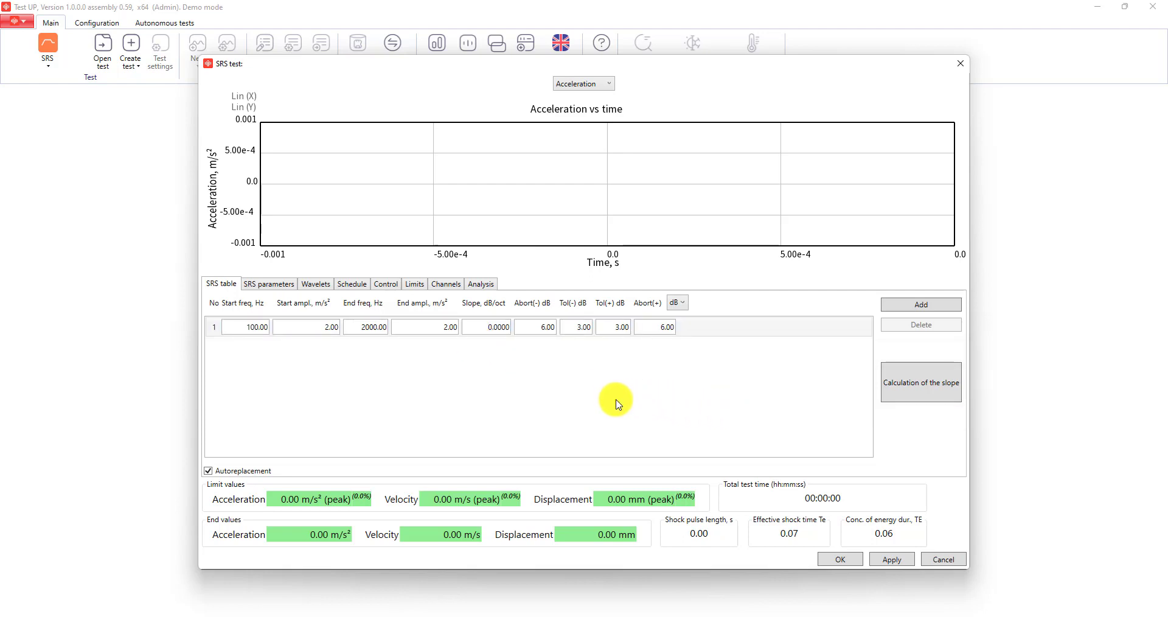
- Examine the damping, synthesis type and MILSTD standard options in the SRS analysis parameters
click(273, 285)
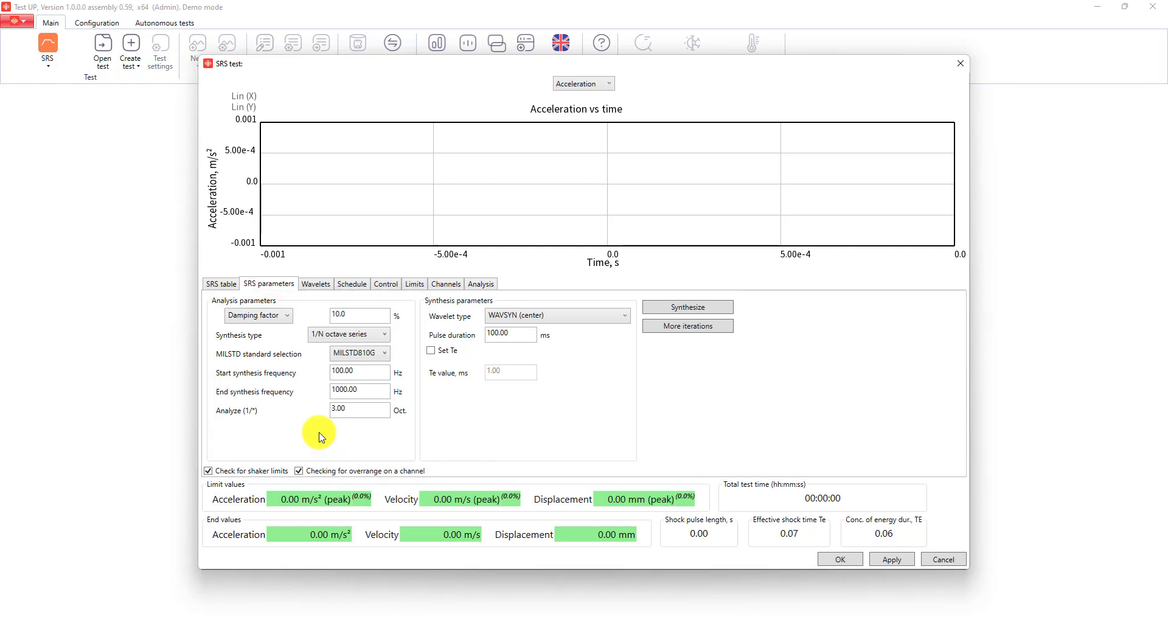
click(283, 316)
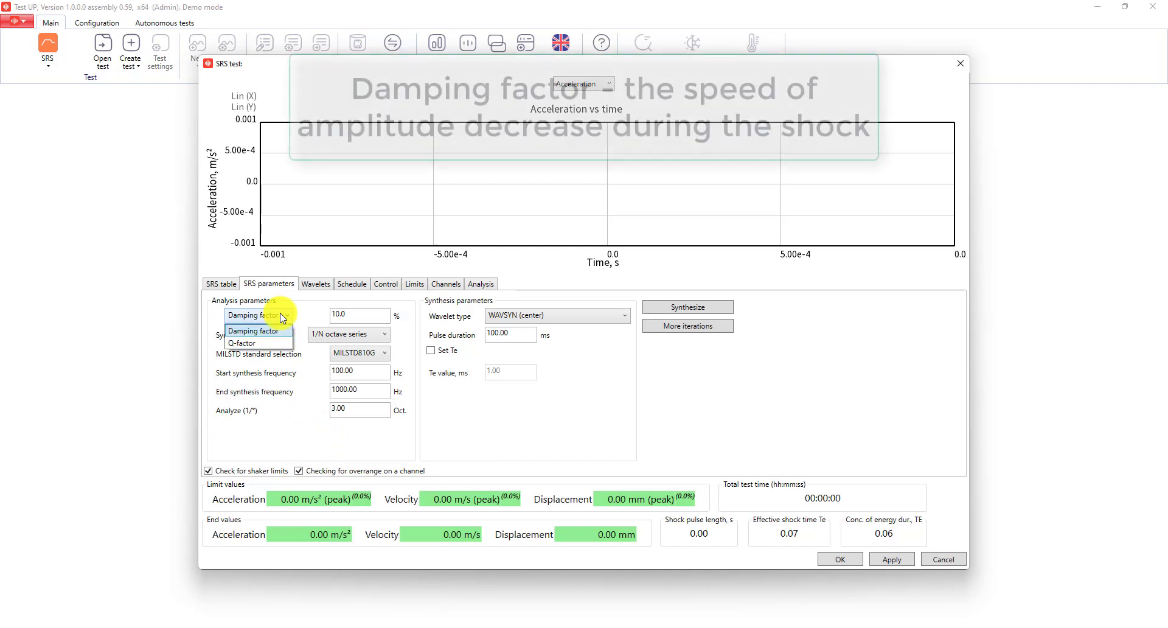
key(Down)
click(283, 317)
click(283, 316)
click(281, 328)
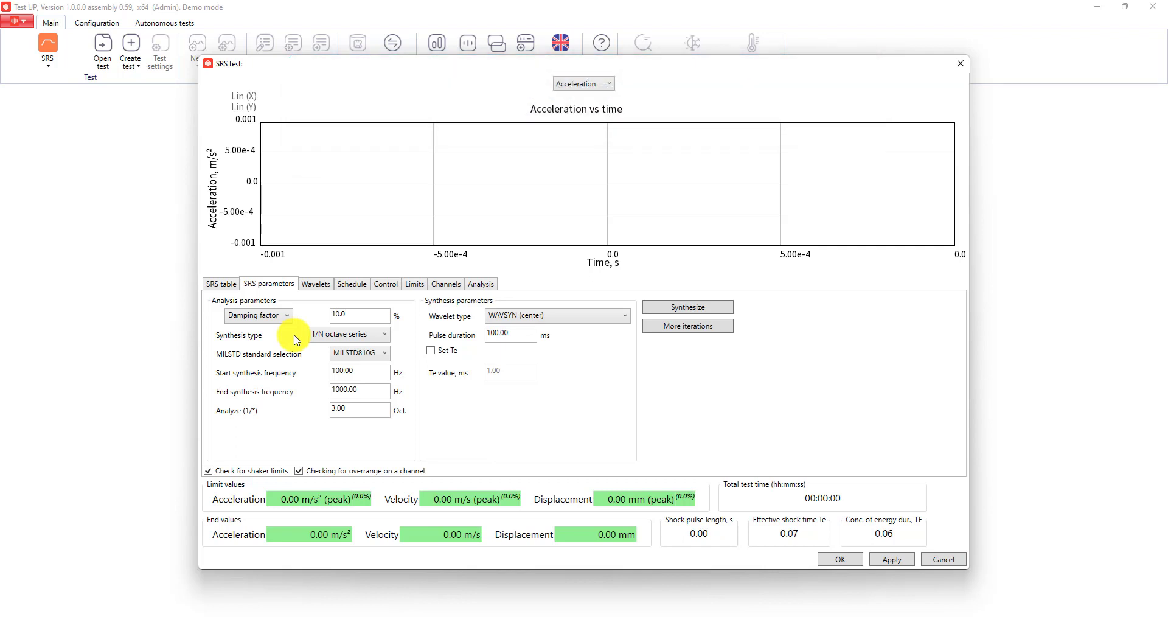
click(371, 339)
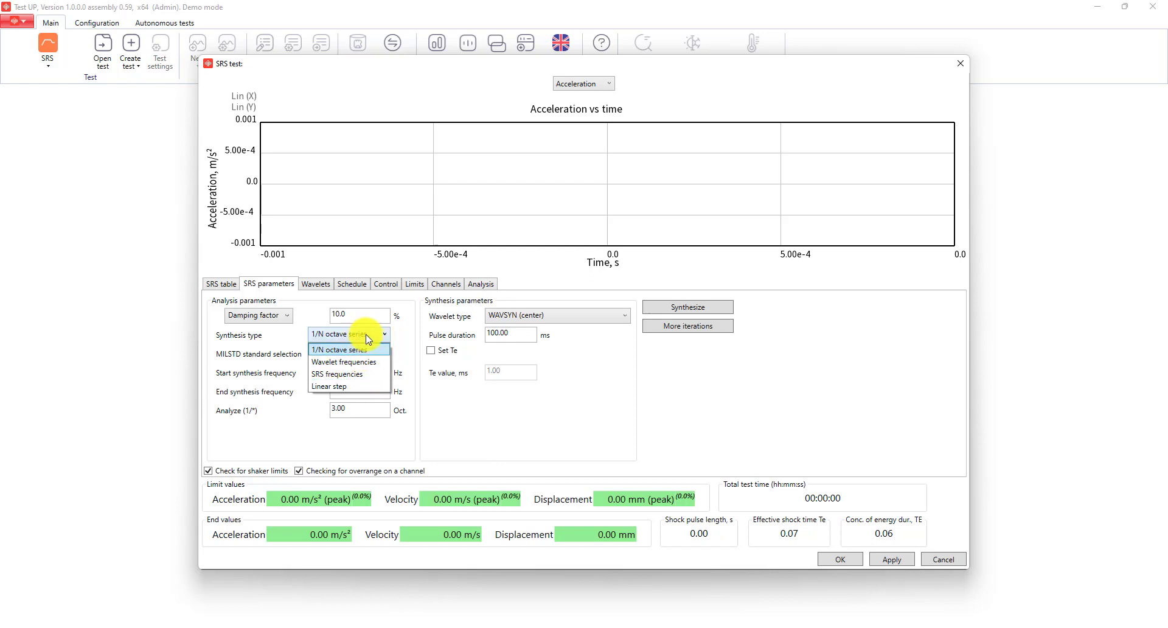
click(372, 338)
click(380, 353)
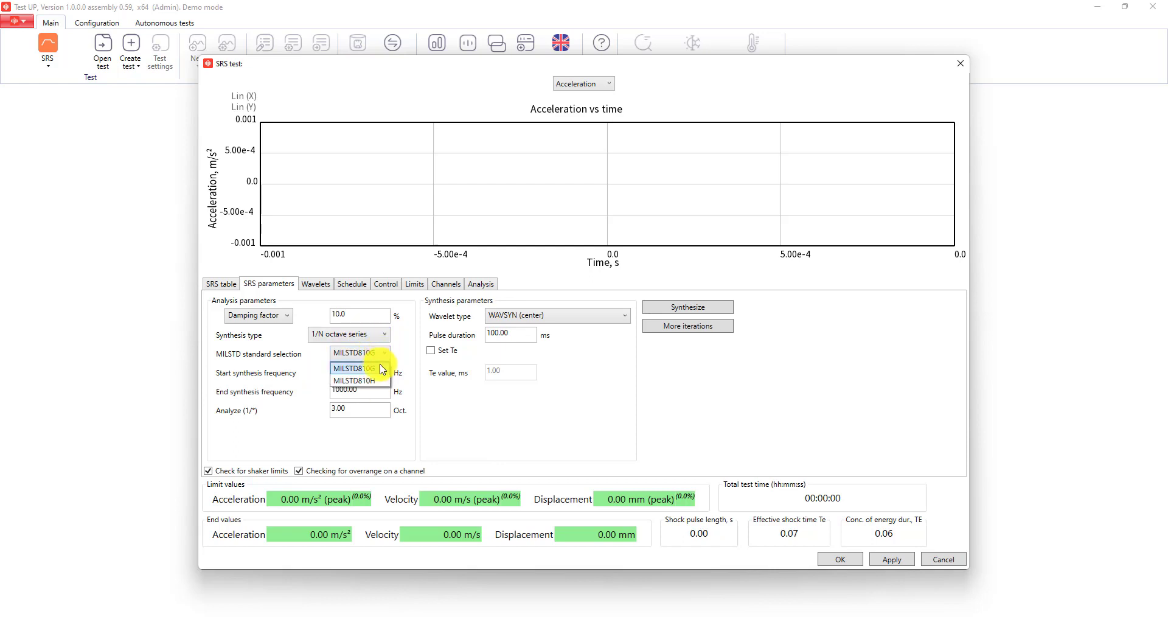
click(381, 353)
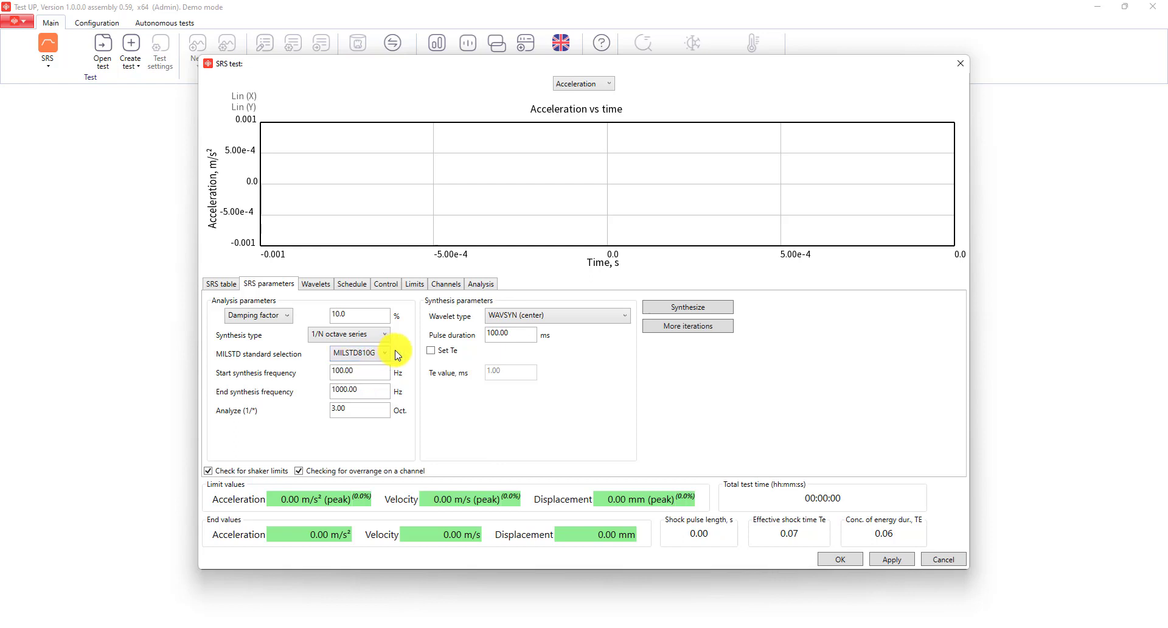
- Try the Wavelet frequencies, SRS frequencies and Linear step synthesis types, and return to 1/N octave series
click(382, 334)
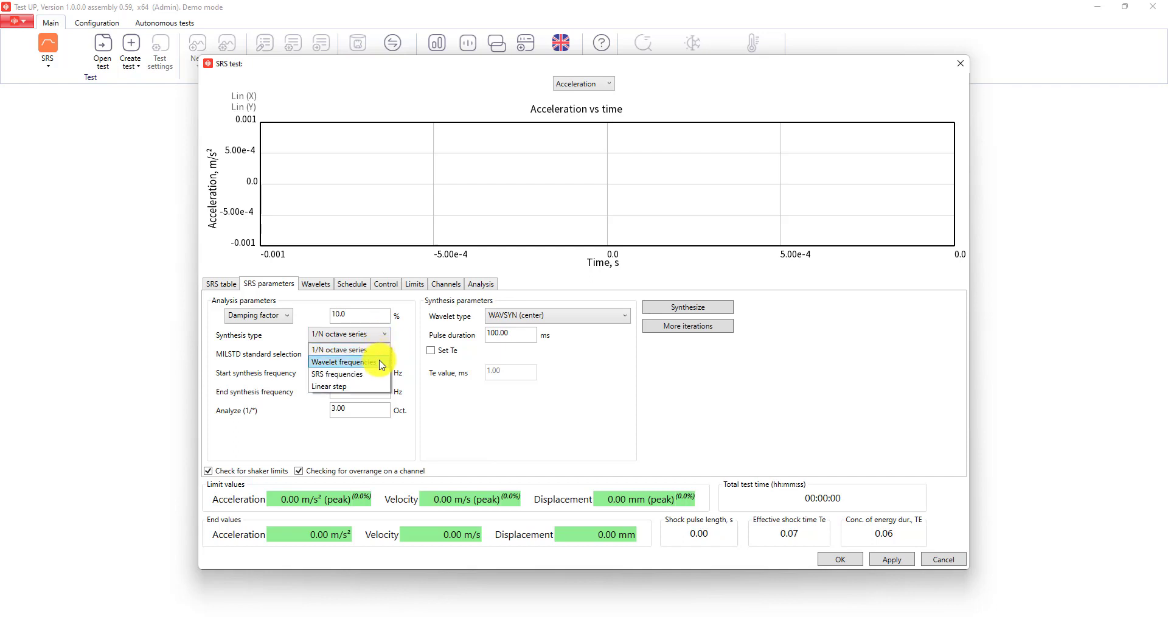
click(383, 364)
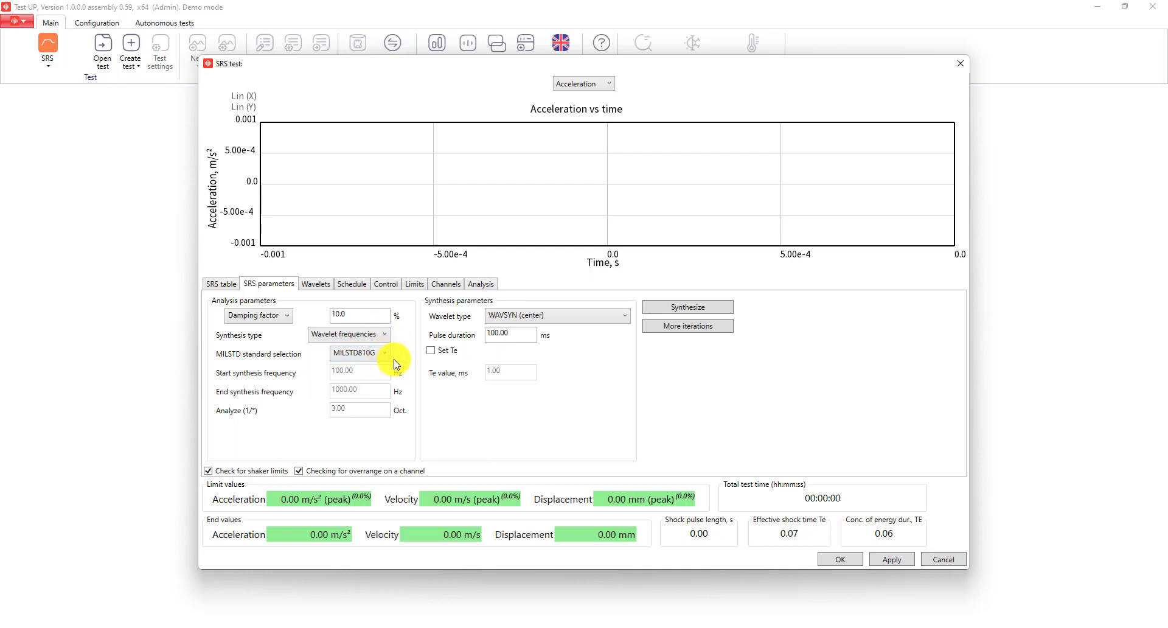
click(379, 335)
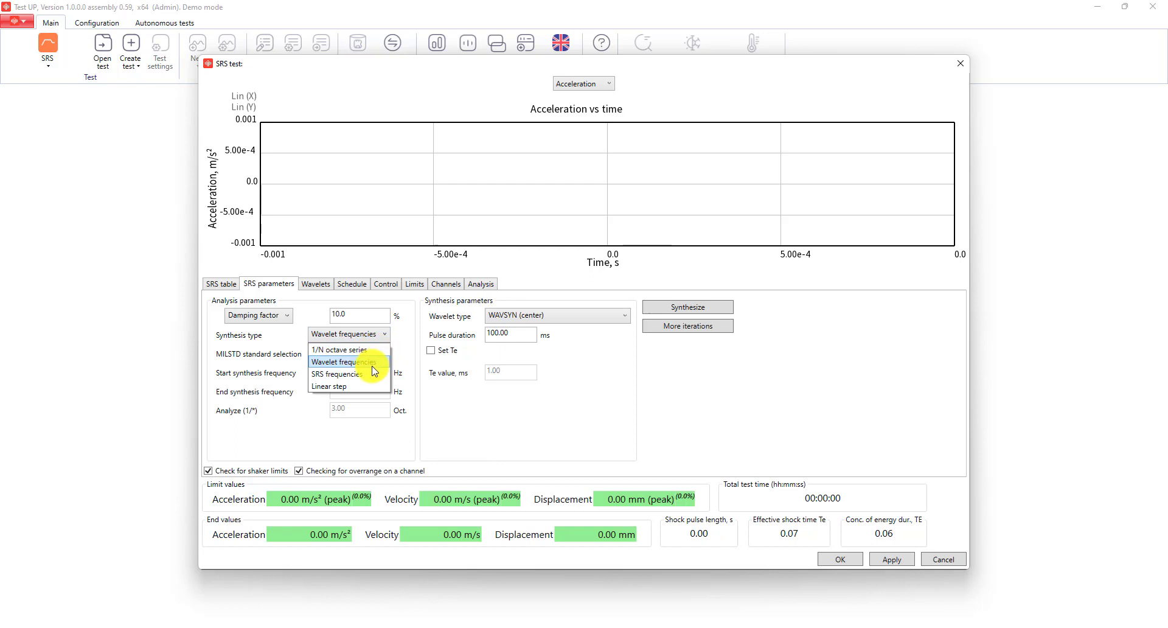
click(374, 374)
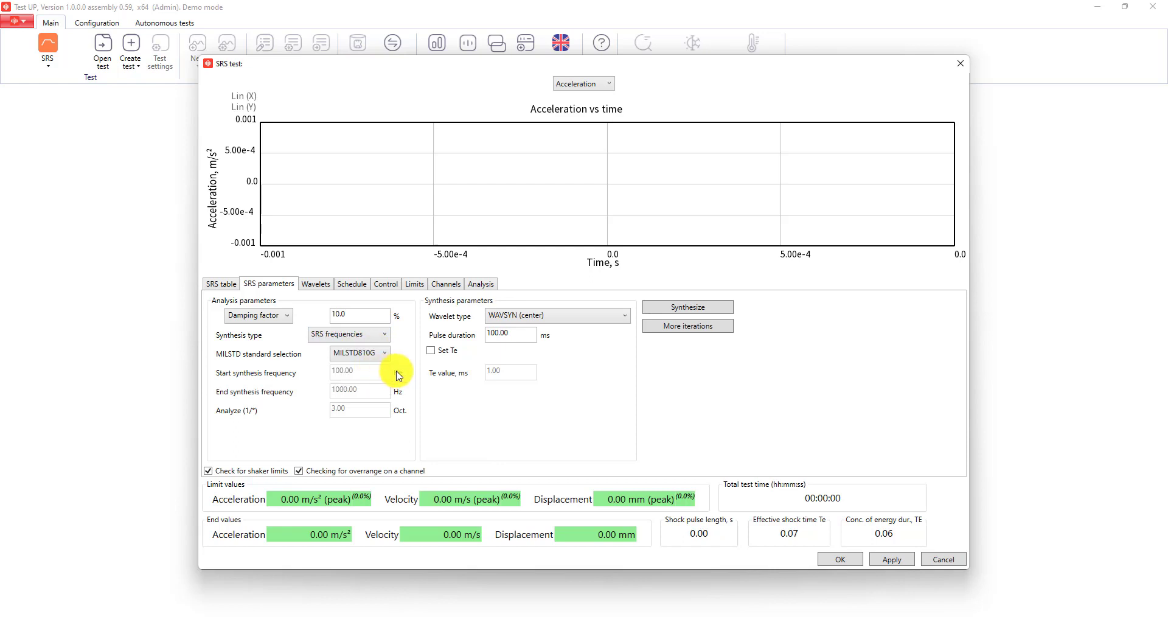
click(378, 336)
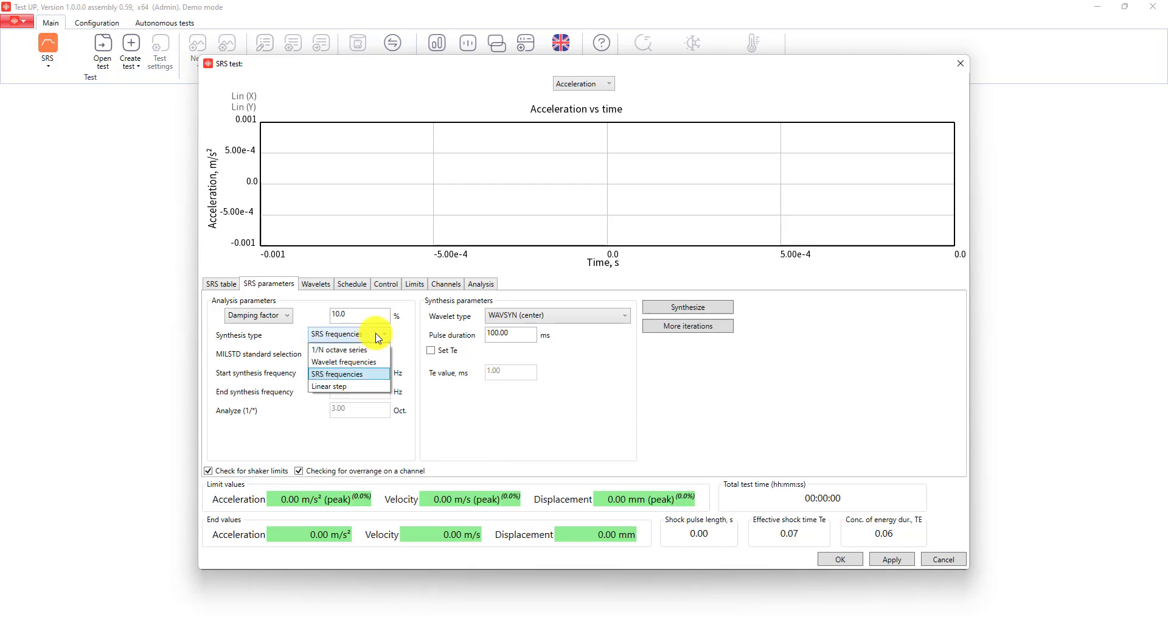
click(376, 386)
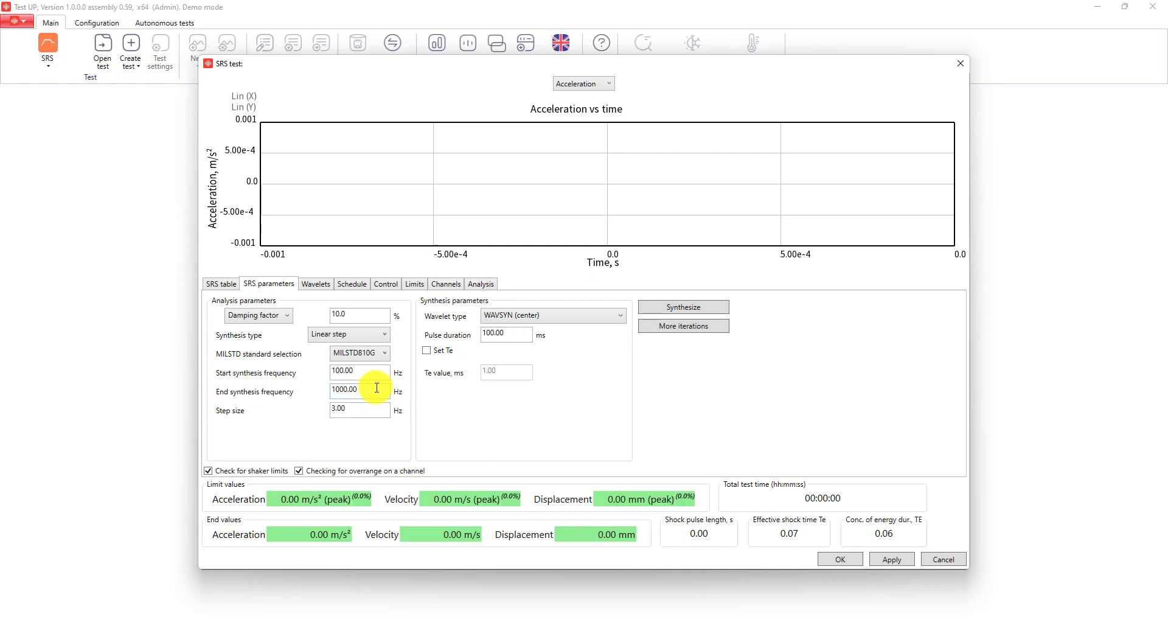
click(381, 344)
click(367, 351)
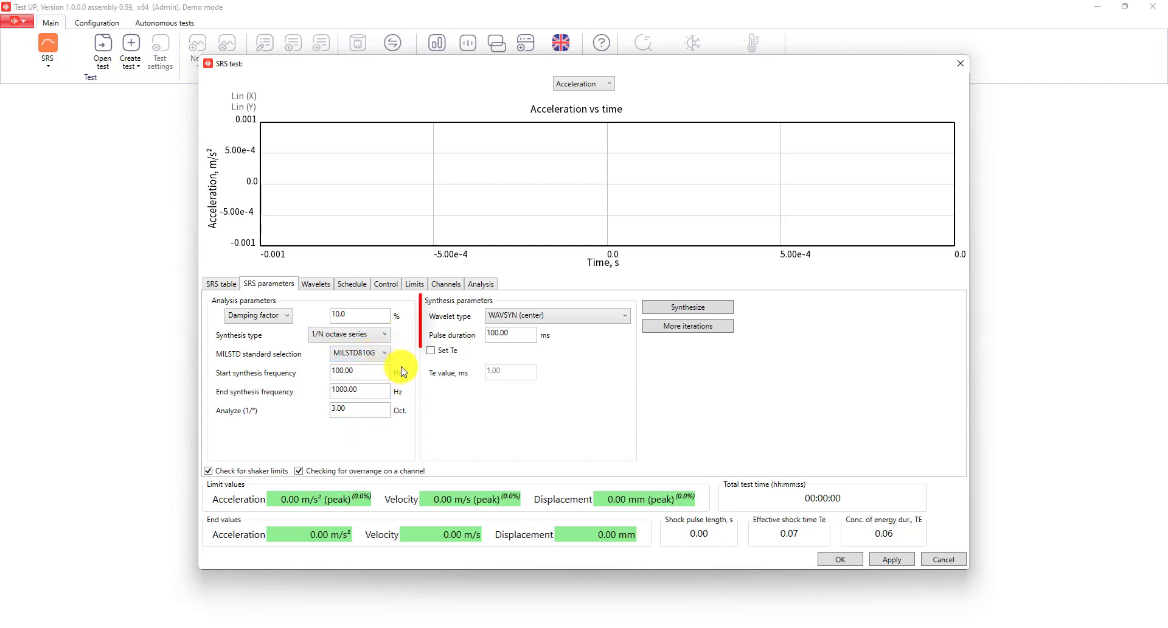
- Examine the available wavelet types and try the Set Te option, leaving it disabled
click(608, 318)
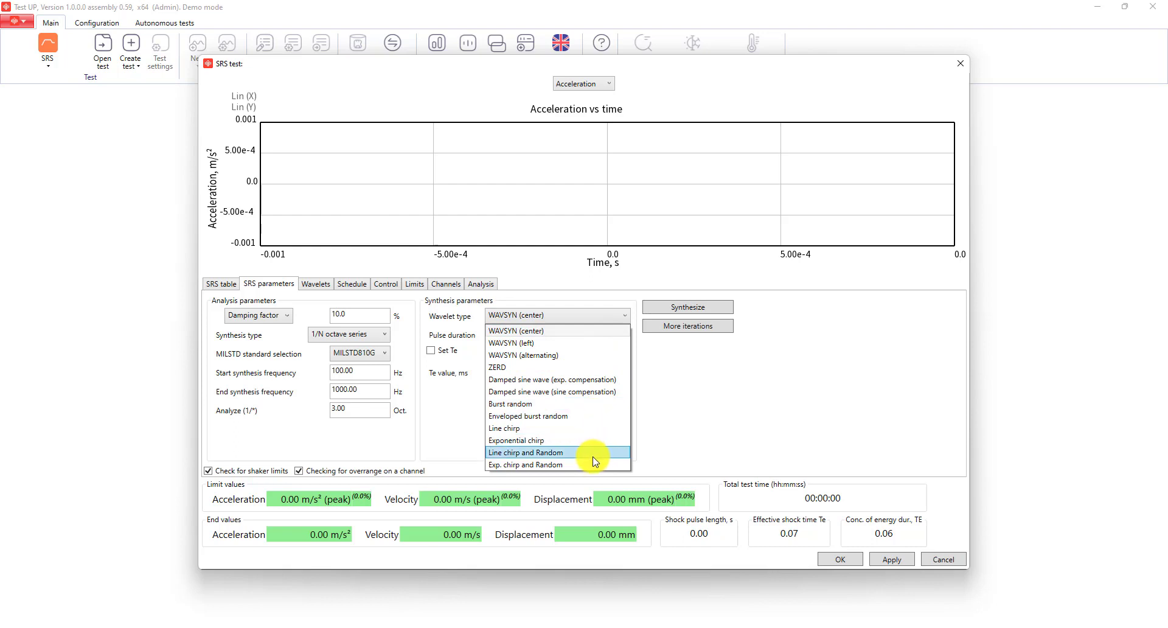
click(602, 322)
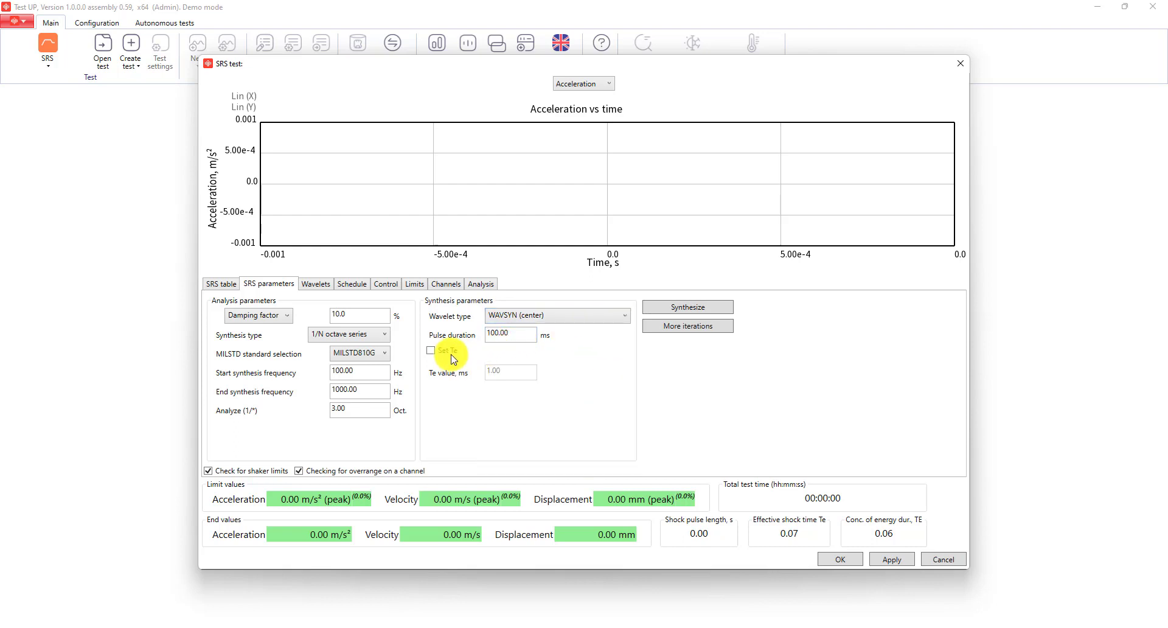
click(432, 352)
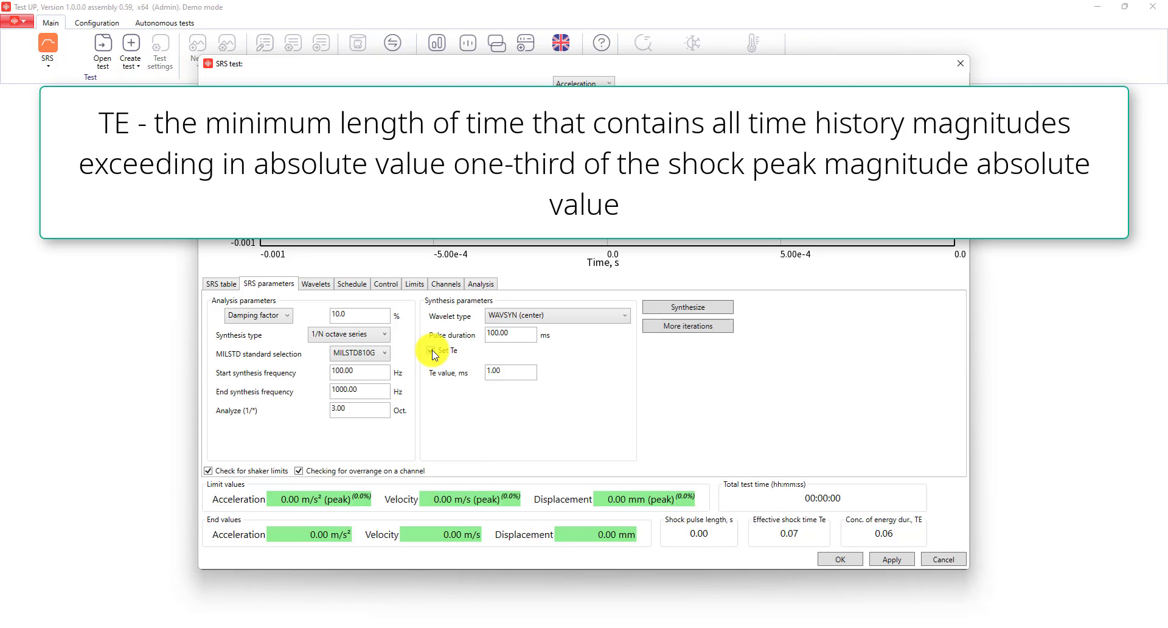
click(432, 351)
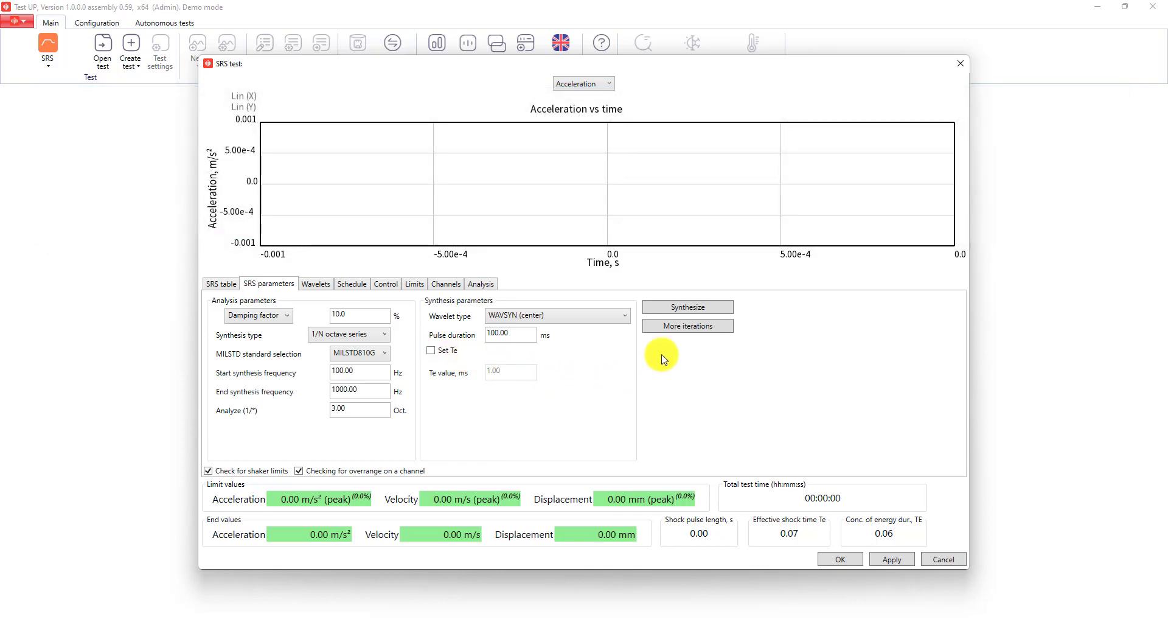
- Synthesize the shock pulse with the WAVSYN (center) wavelet type and inspect the wavelet table
click(722, 331)
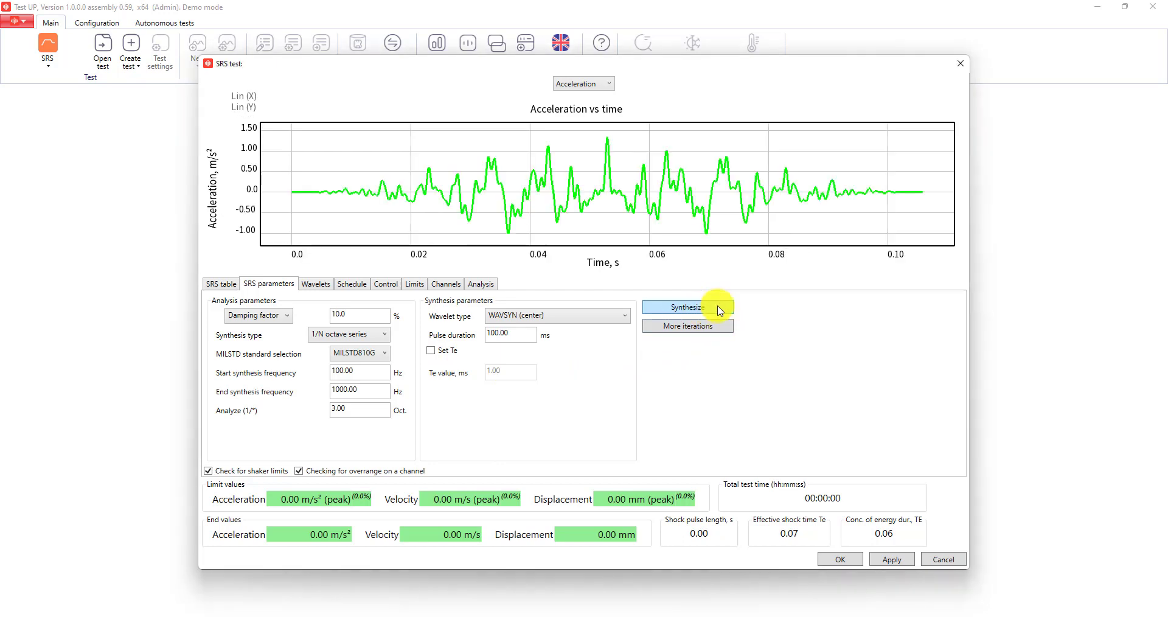
click(318, 289)
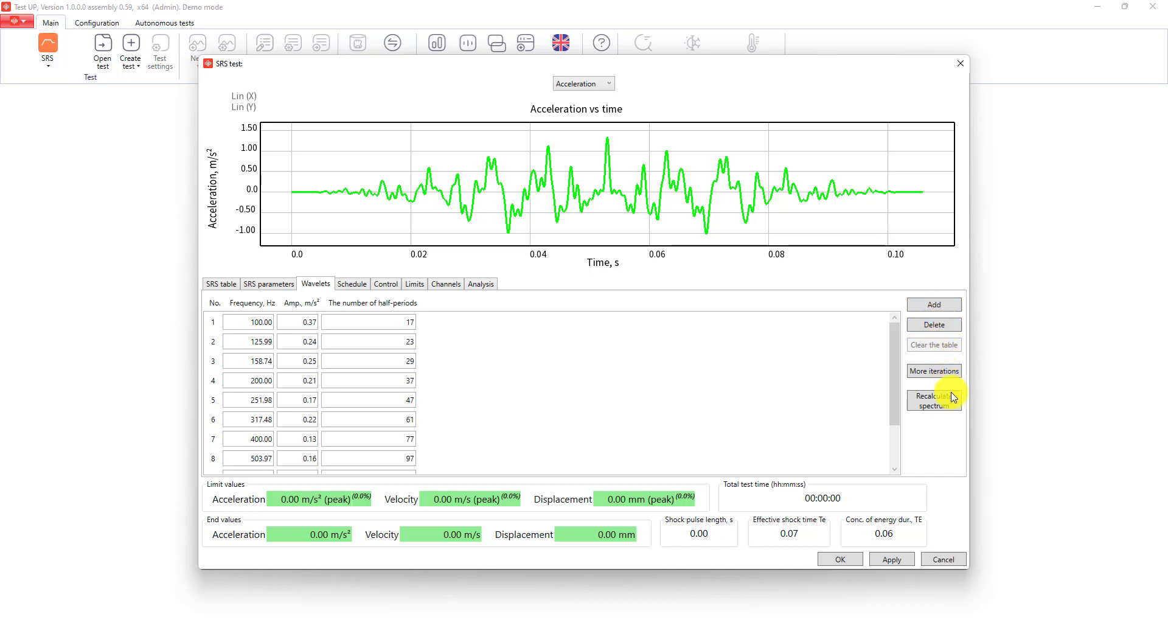
click(386, 359)
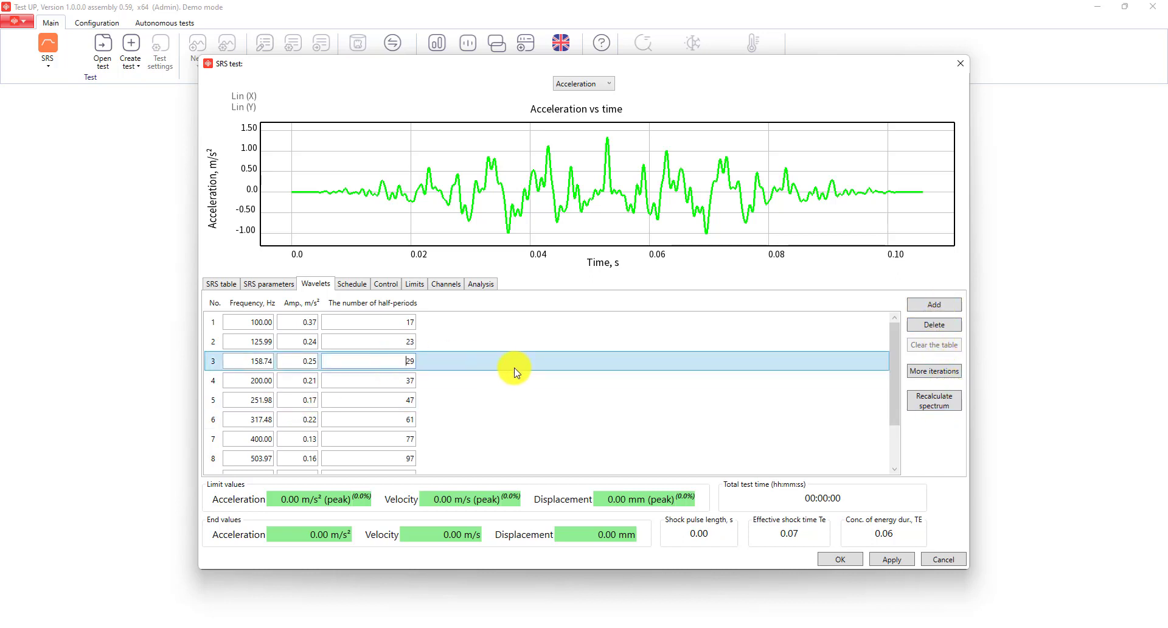
- Set the schedule's Shock command to 10 shocks and examine the level units, keeping percent
click(348, 285)
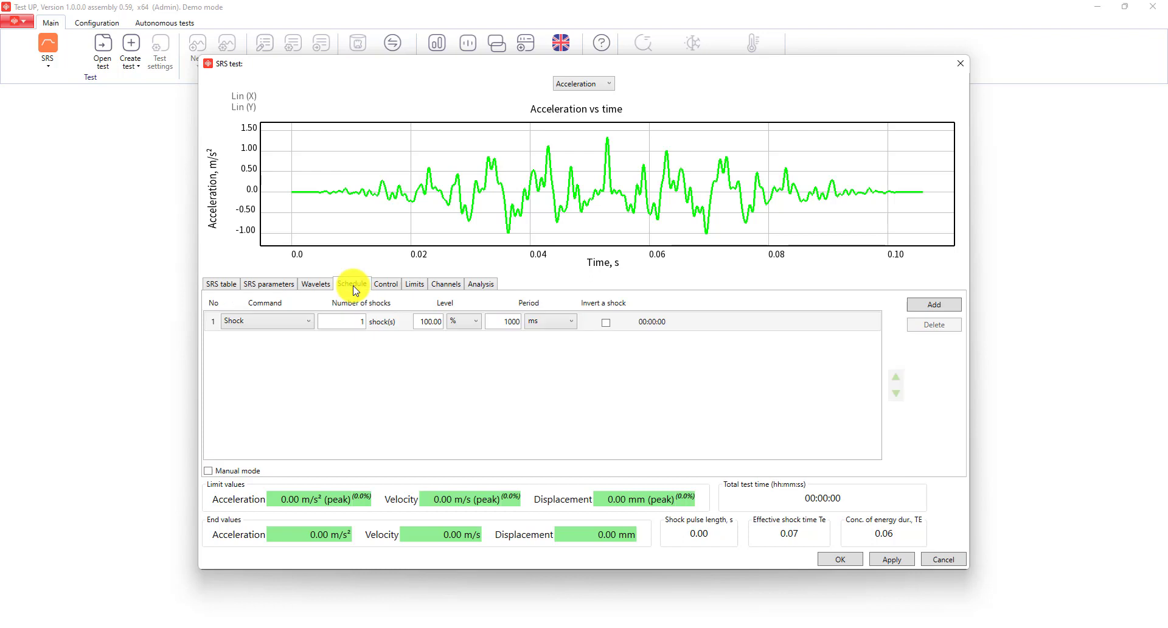
click(303, 323)
click(302, 324)
click(352, 321)
text(0)
click(469, 321)
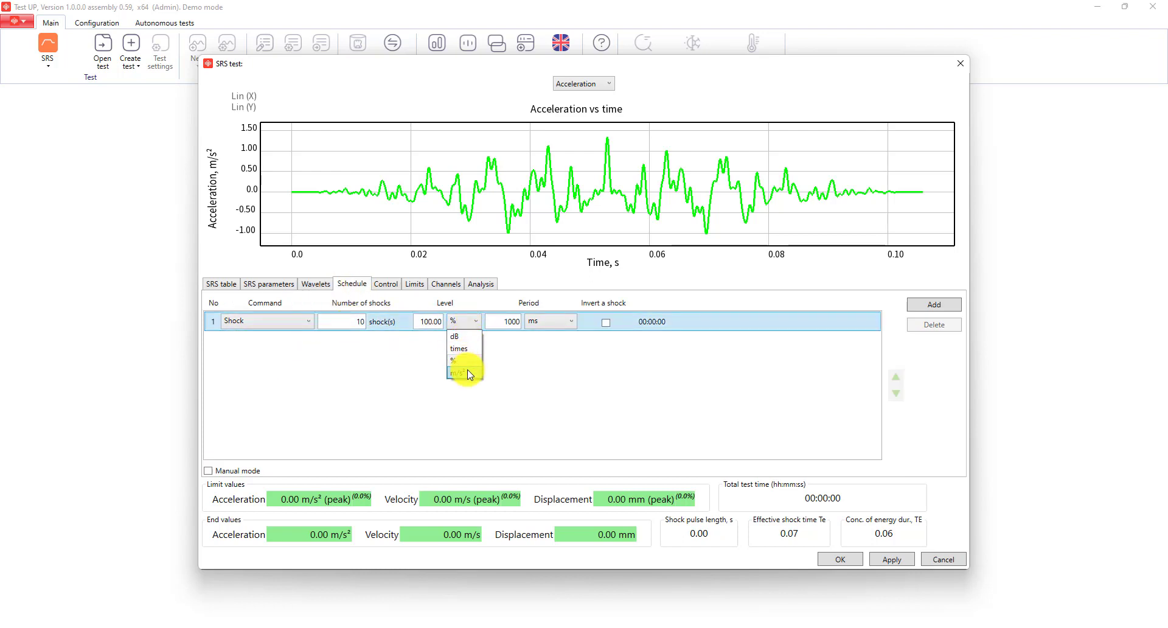
click(468, 321)
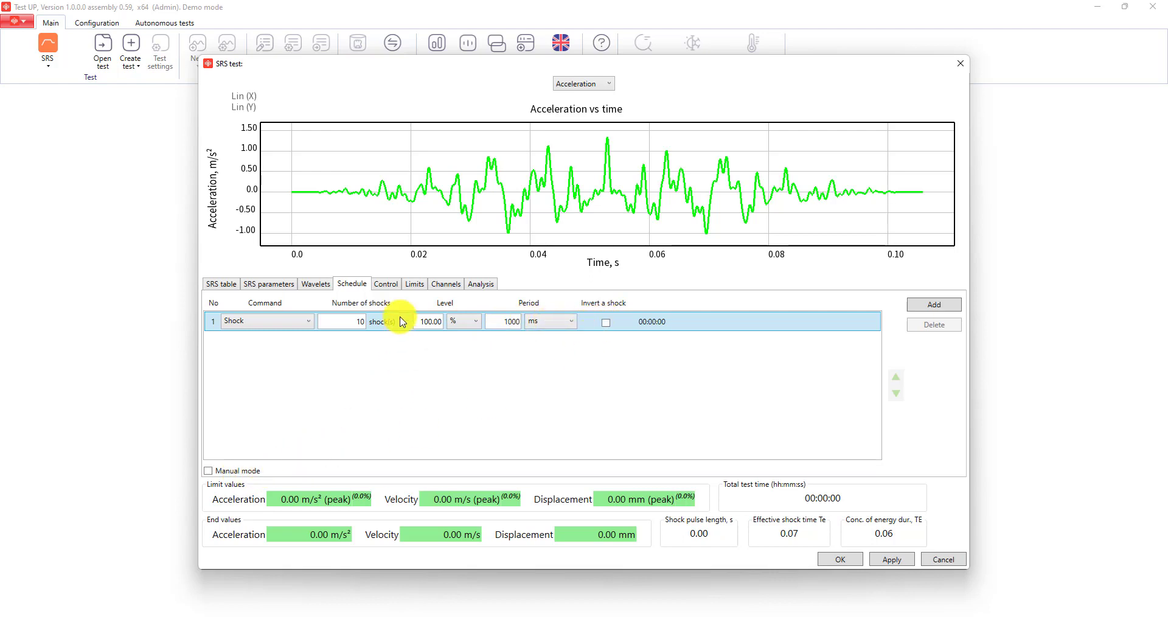
- Examine the control settings, including Single shock, and try the Set initial drive option, leaving it disabled
click(387, 285)
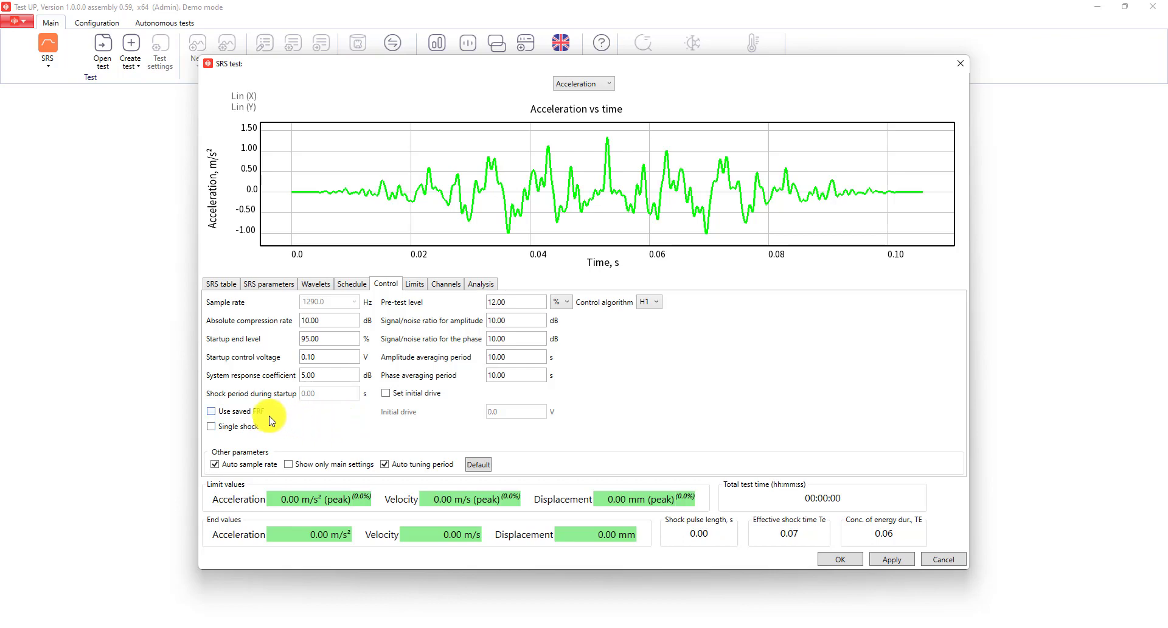
mouse_move(260, 417)
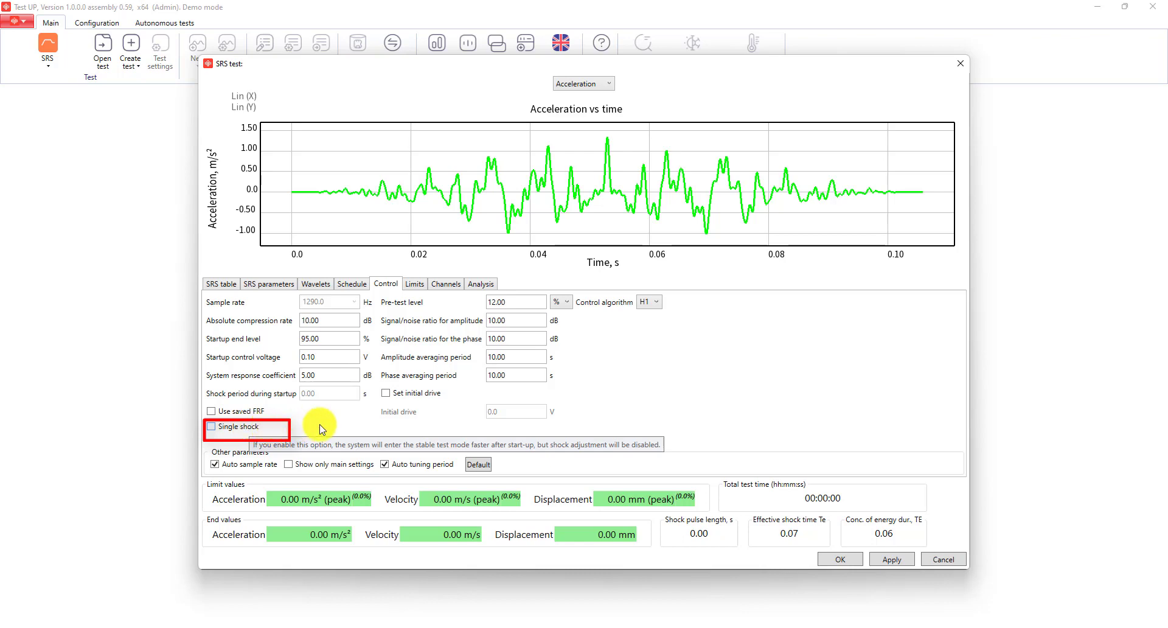
click(421, 395)
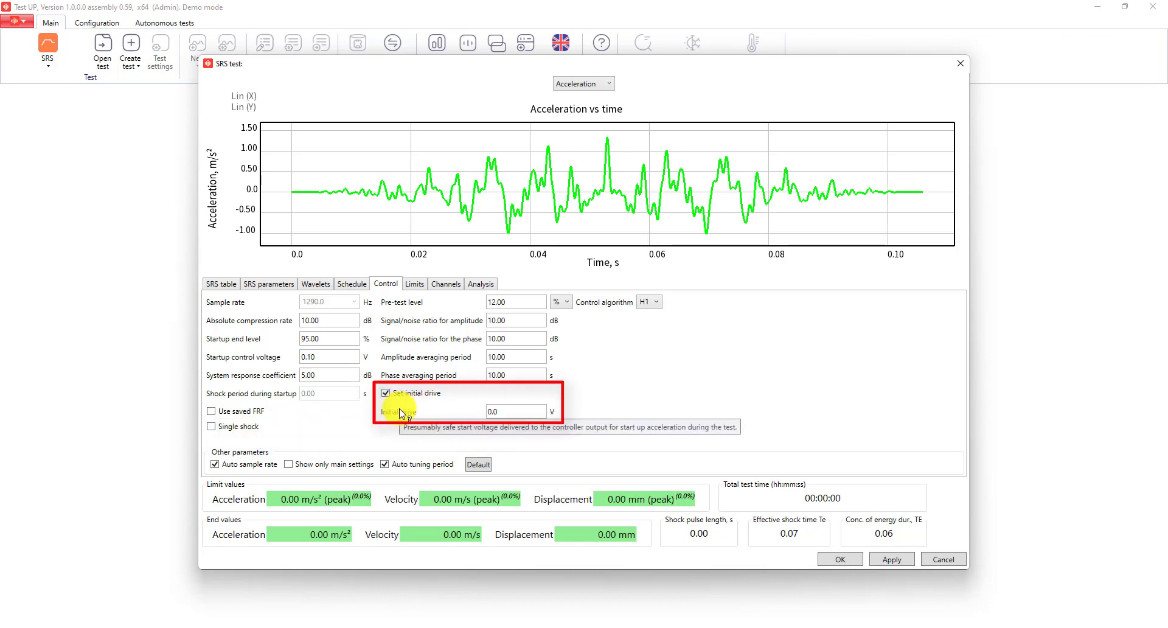
click(399, 396)
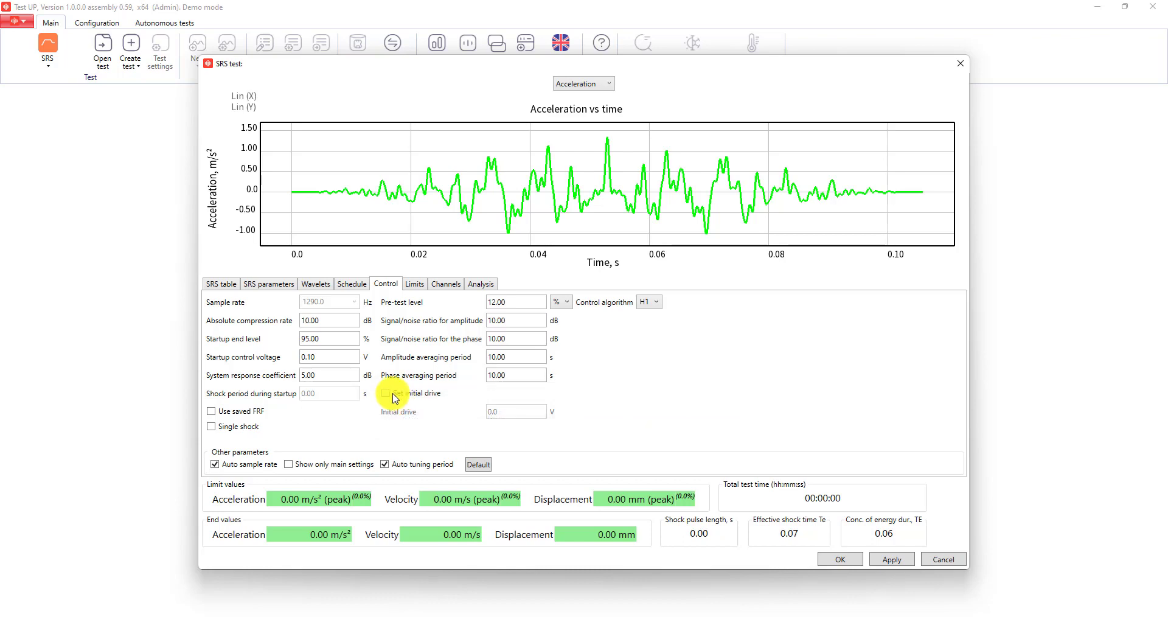
- Check the shaker limits and channel configuration, and apply the SRS test settings
click(414, 285)
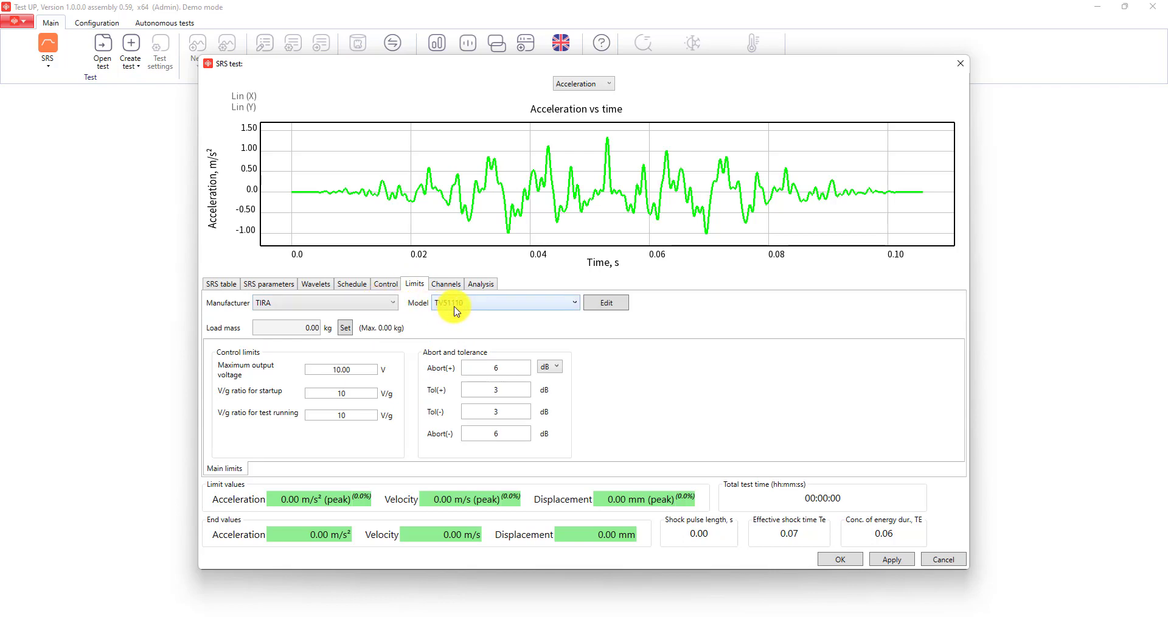
click(444, 284)
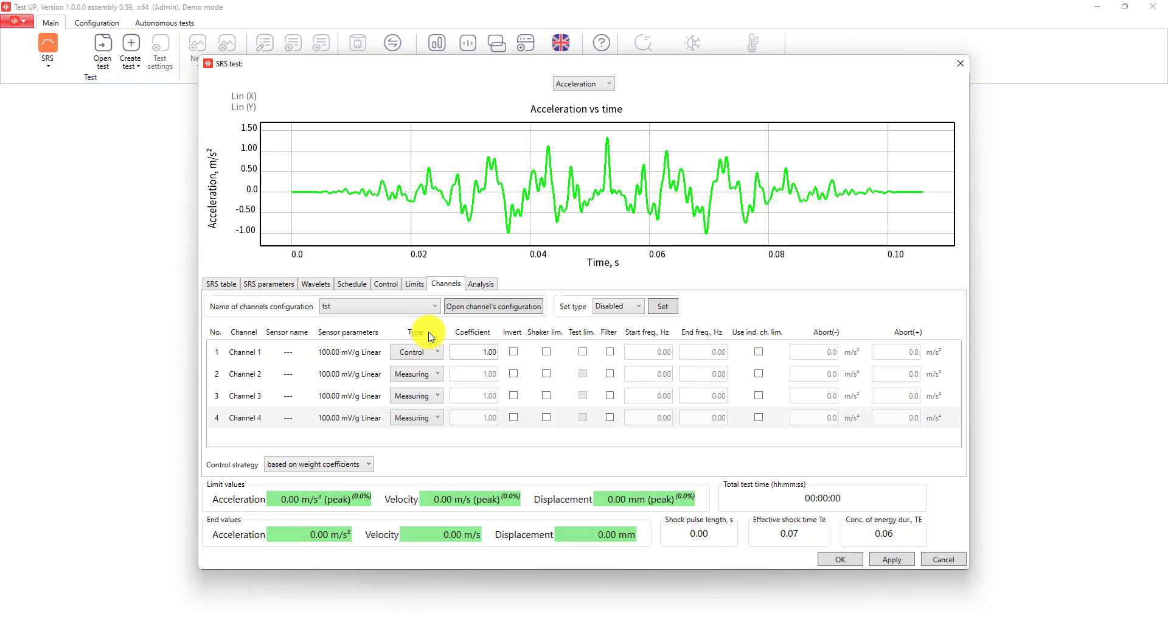
click(897, 560)
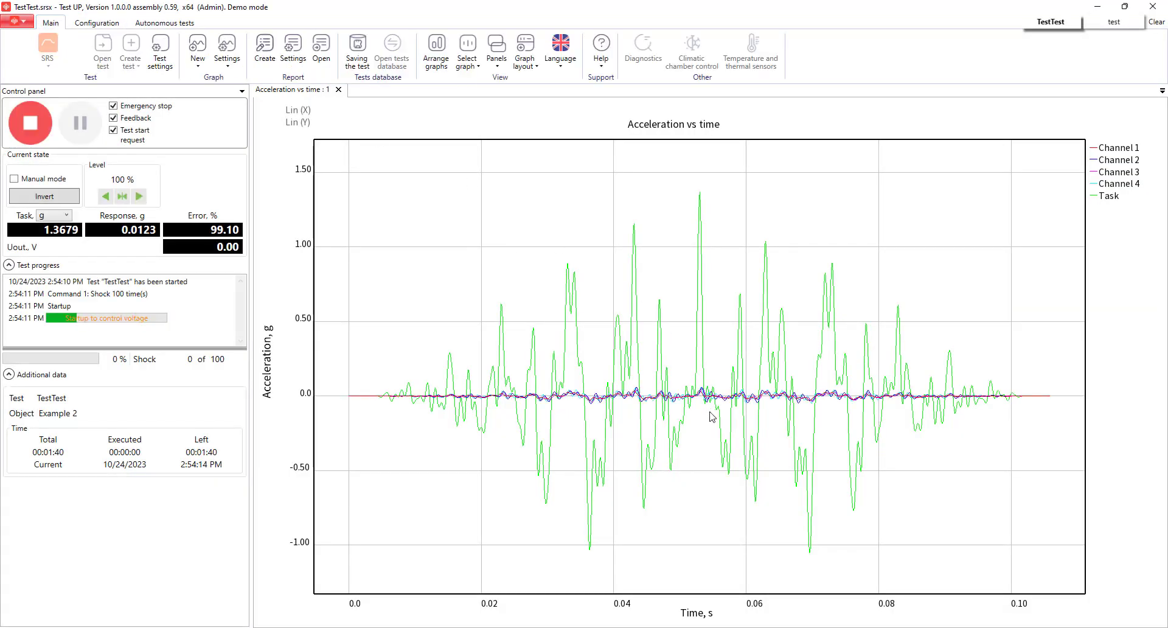
- Authorize the start of the test and add an SRS vs frequency graph
key(Return)
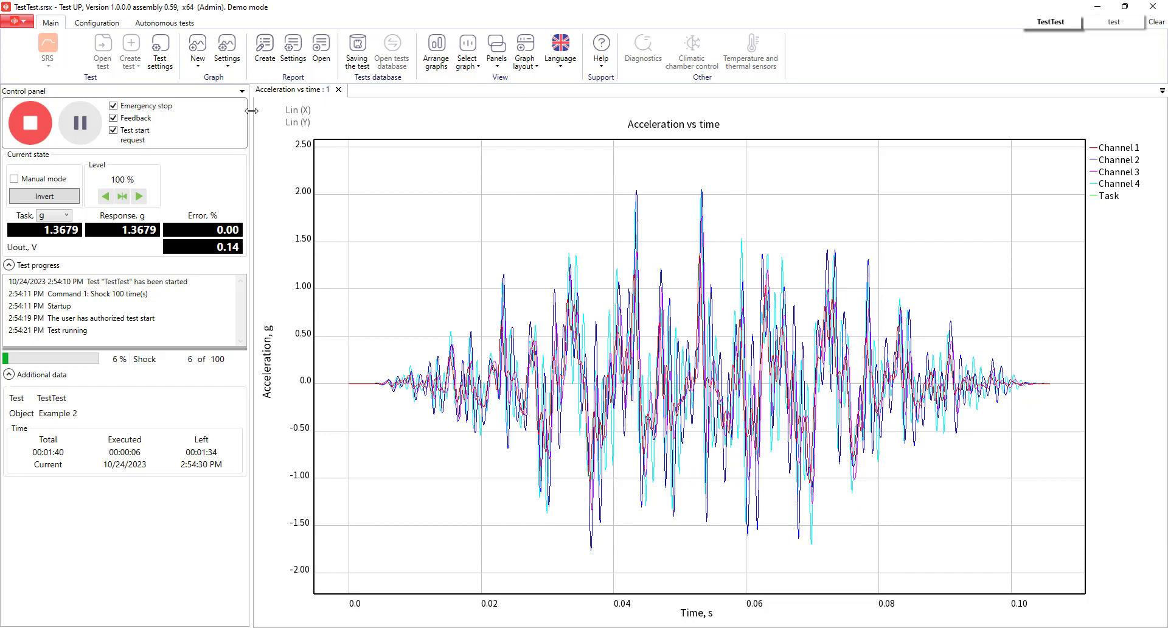
click(198, 50)
click(246, 229)
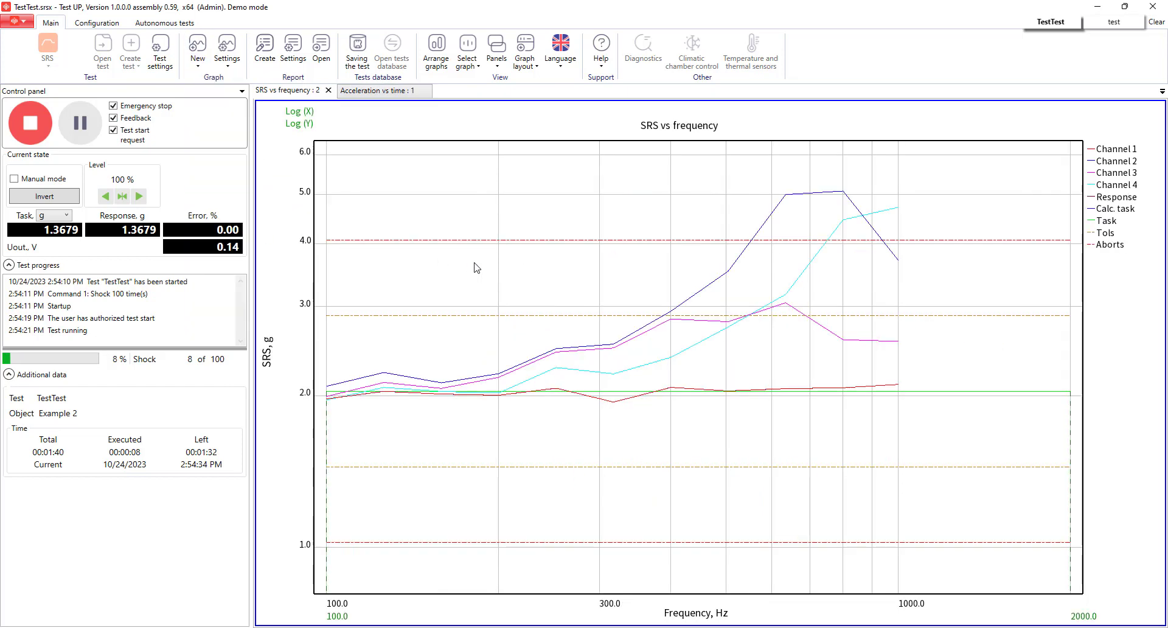